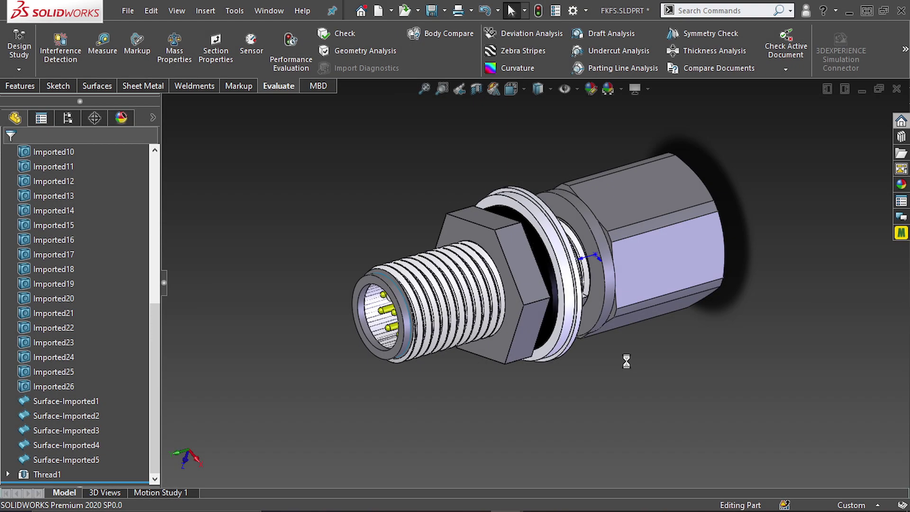
# Orbit to the connector's pin end and edit the Thread1 feature (M12x1.25, 30 revolutions).
pyautogui.moveTo(590, 369)
pyautogui.mouseDown(button='middle')
pyautogui.moveTo(574, 285)
pyautogui.moveTo(540, 297)
pyautogui.mouseUp(button='middle')
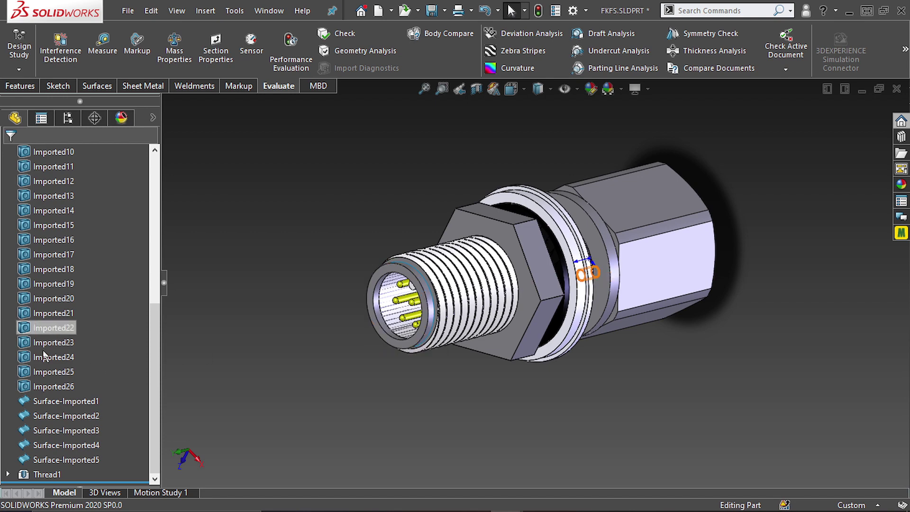
pyautogui.scroll(1, 46, 350)
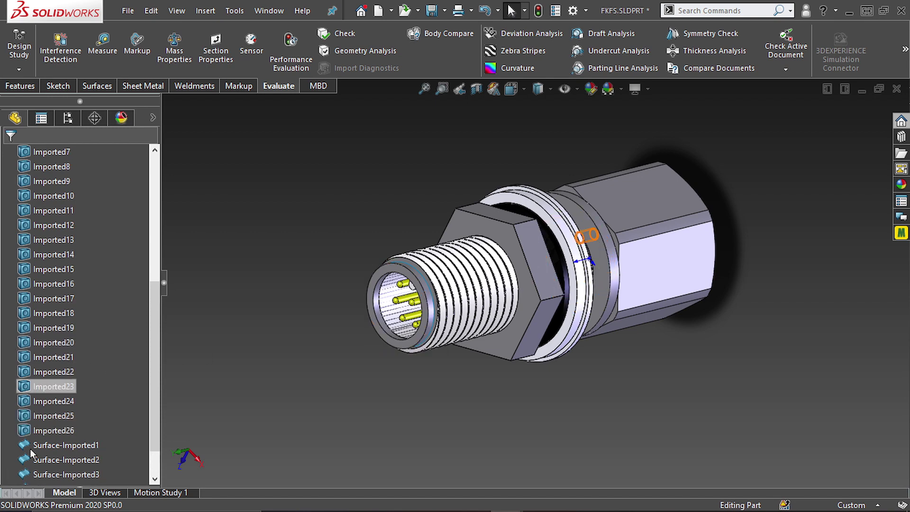
pyautogui.scroll(-1, 43, 454)
pyautogui.click(47, 474)
pyautogui.click(61, 436)
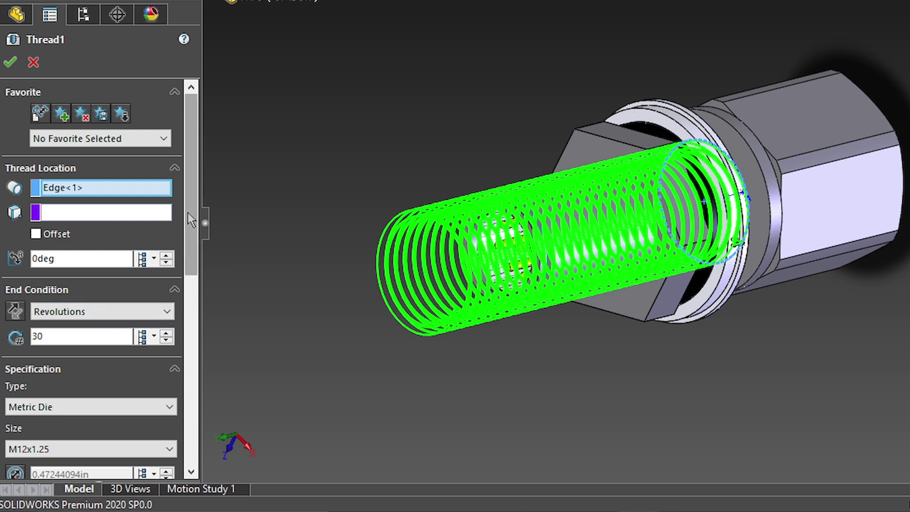
pyautogui.scroll(-2, 188, 213)
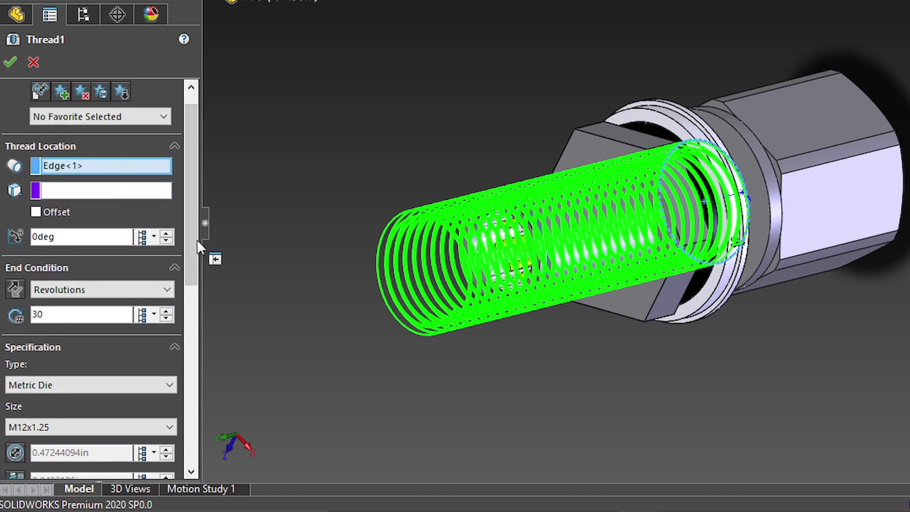
pyautogui.scroll(-4, 188, 243)
pyautogui.scroll(-4, 189, 259)
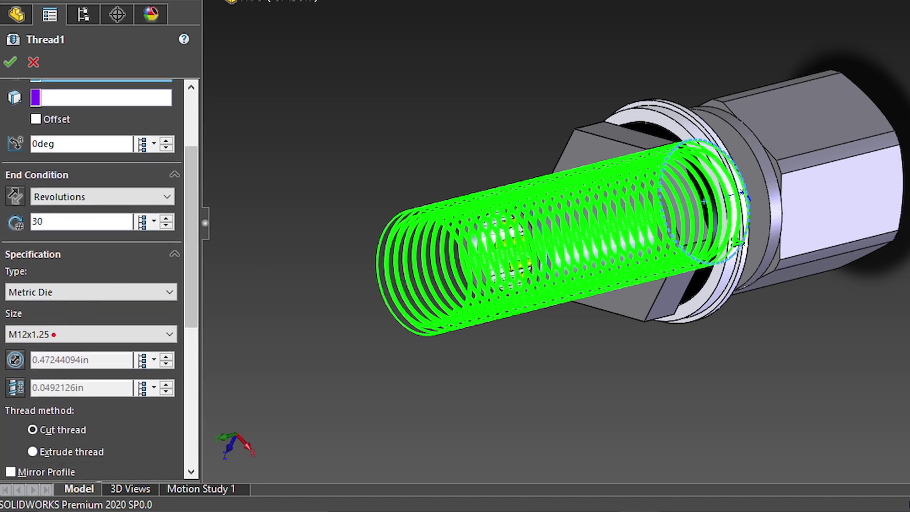
# Accept Thread1 with Metric Die, M12x1.25 and 30 revolutions.
pyautogui.press('Return')
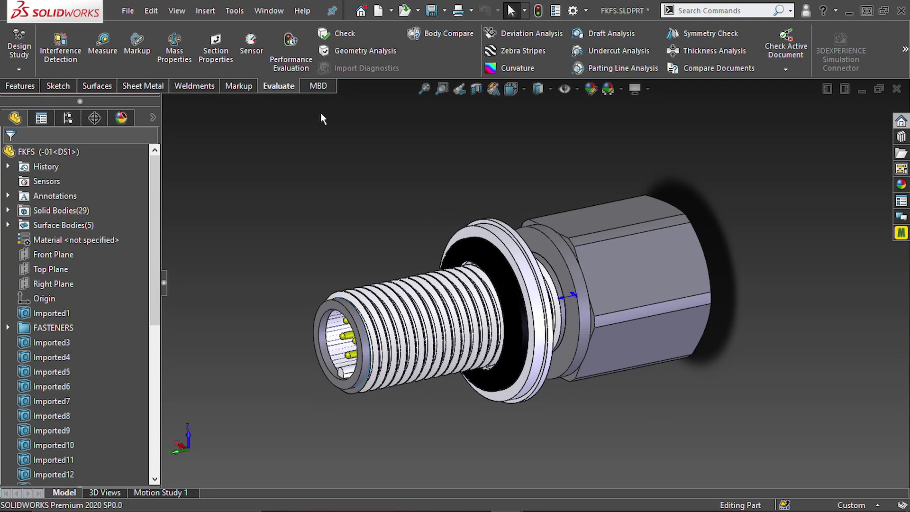
# Compare rebuild times (threaded 0.13 s vs unthreaded 0.06 s) and undo the modelled thread.
pyautogui.click(299, 60)
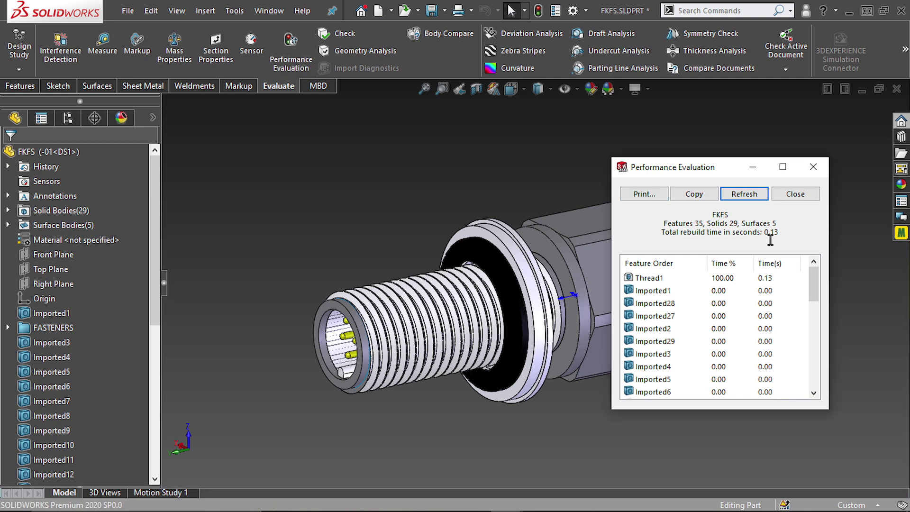
pyautogui.click(665, 278)
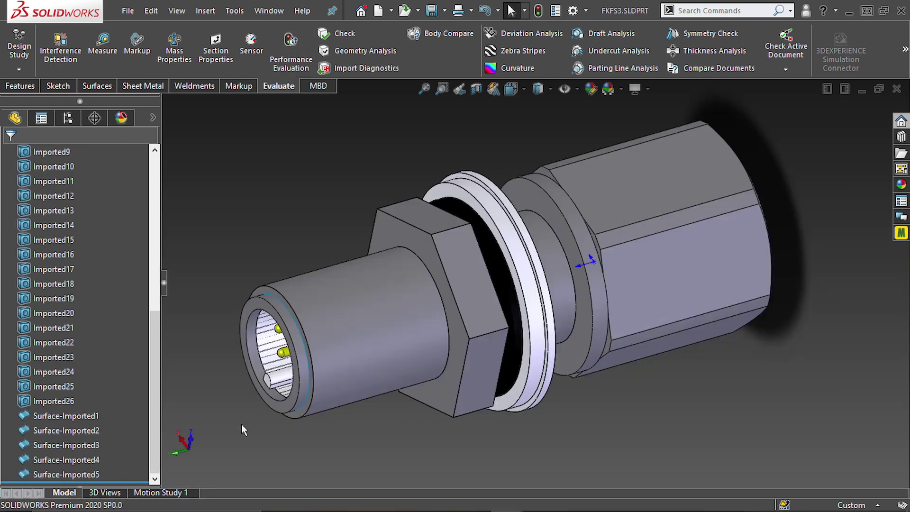
pyautogui.click(288, 57)
pyautogui.scroll(-5, 664, 320)
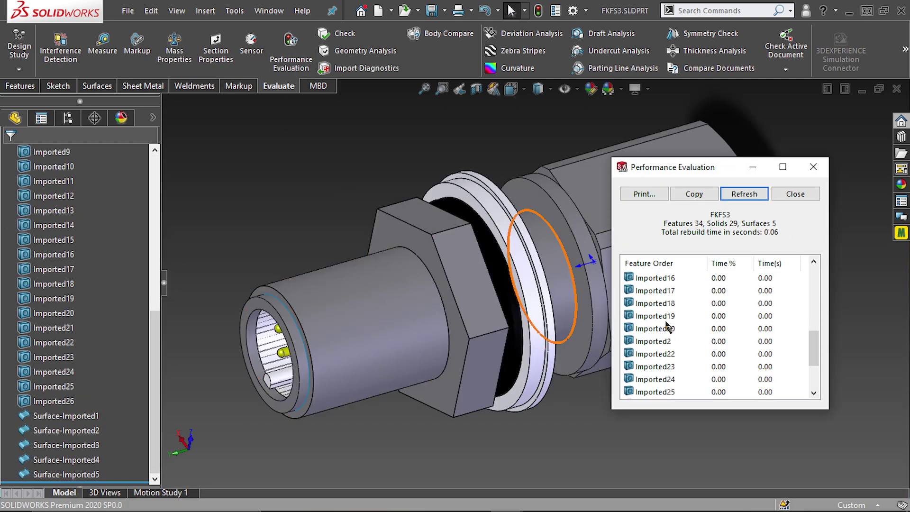
pyautogui.scroll(2, 668, 323)
pyautogui.scroll(3, 667, 329)
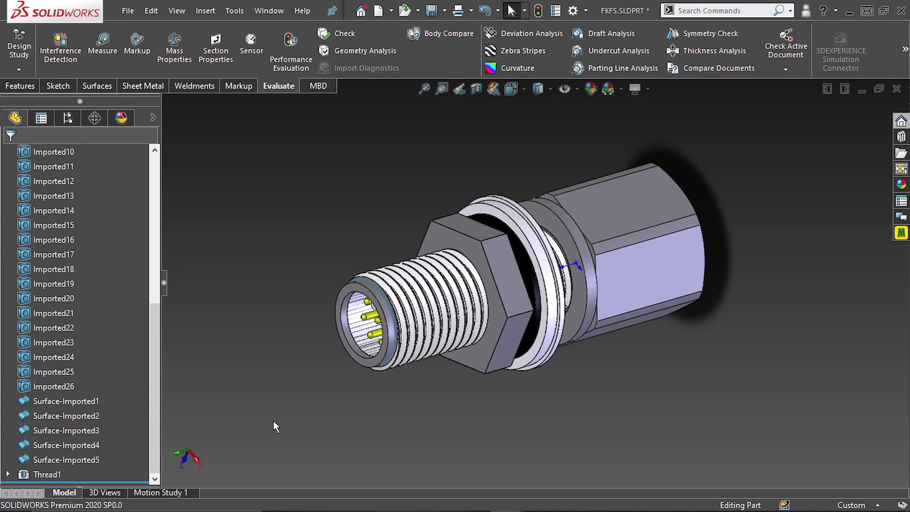
pyautogui.hotkey('ctrl', 'z')
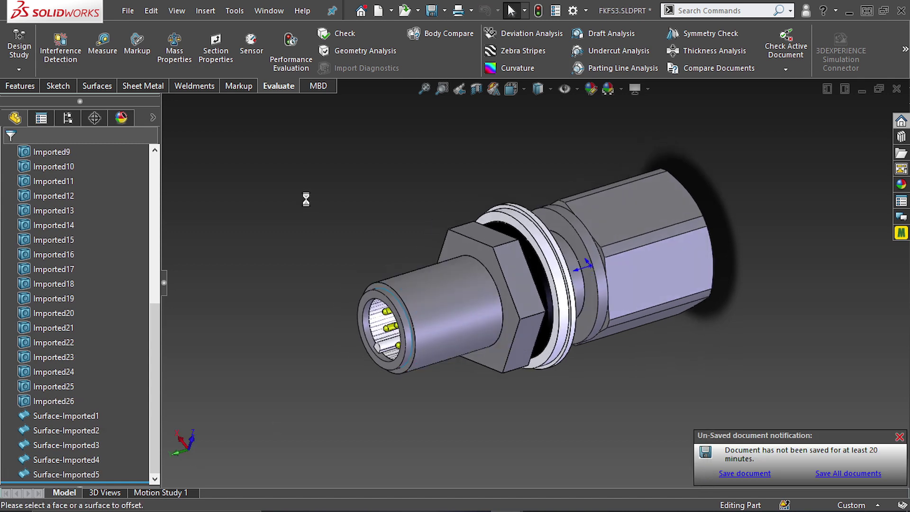
# Start a cosmetic thread on the shaft's front circular edge, previewing M8x1.25 machine threads.
pyautogui.click(208, 11)
pyautogui.click(209, 9)
pyautogui.moveTo(235, 444)
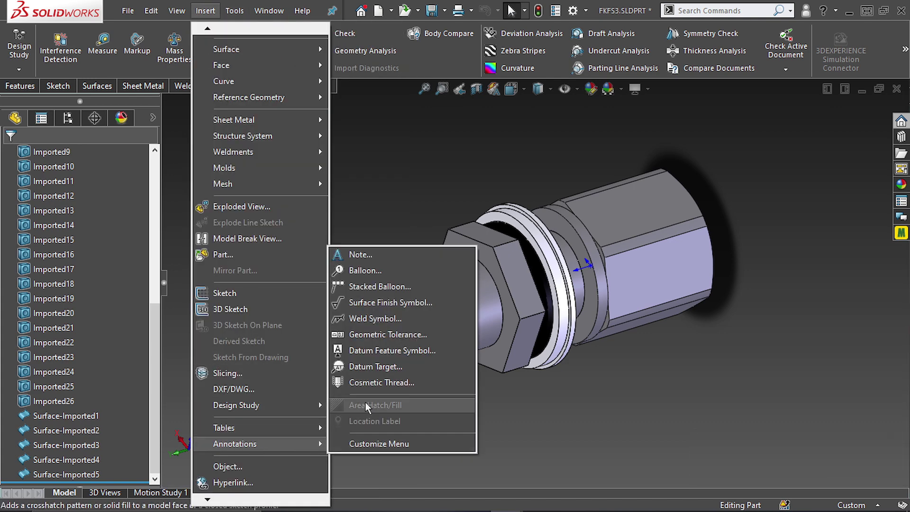
pyautogui.click(372, 383)
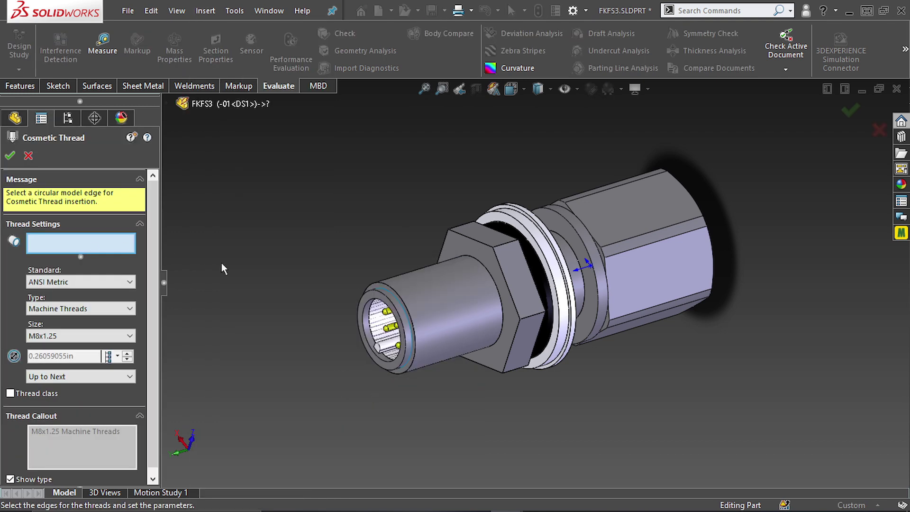
pyautogui.click(408, 313)
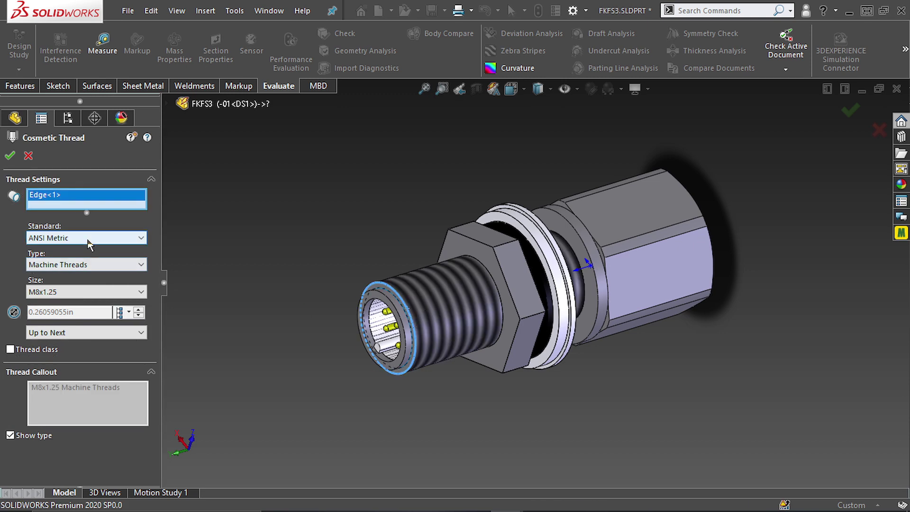
pyautogui.click(87, 244)
pyautogui.click(123, 258)
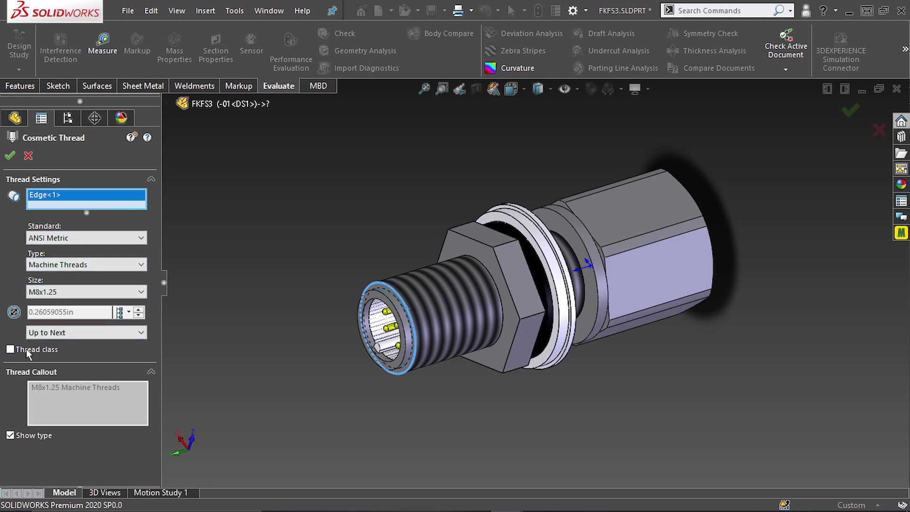
# Set the cosmetic thread to standard None, callout 'M12.1.75 SolidSensei', end condition Blind.
pyautogui.click(70, 238)
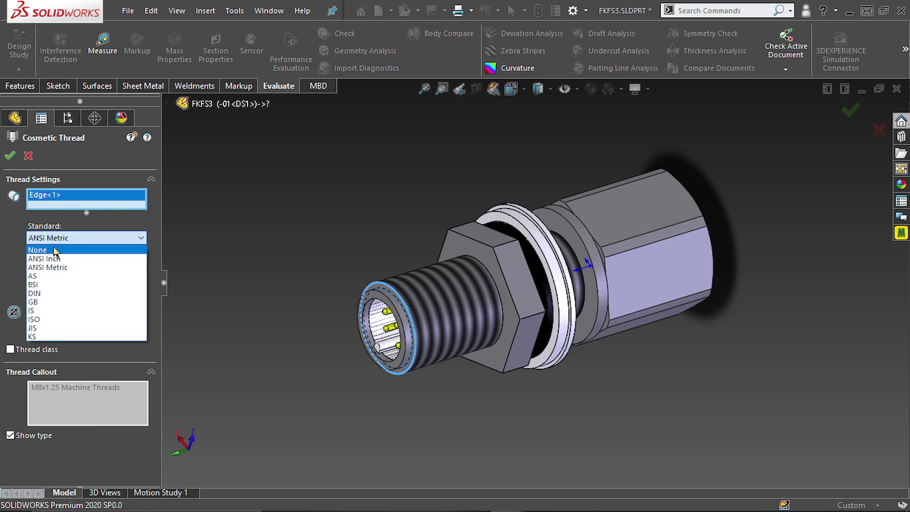
pyautogui.click(55, 254)
pyautogui.click(71, 320)
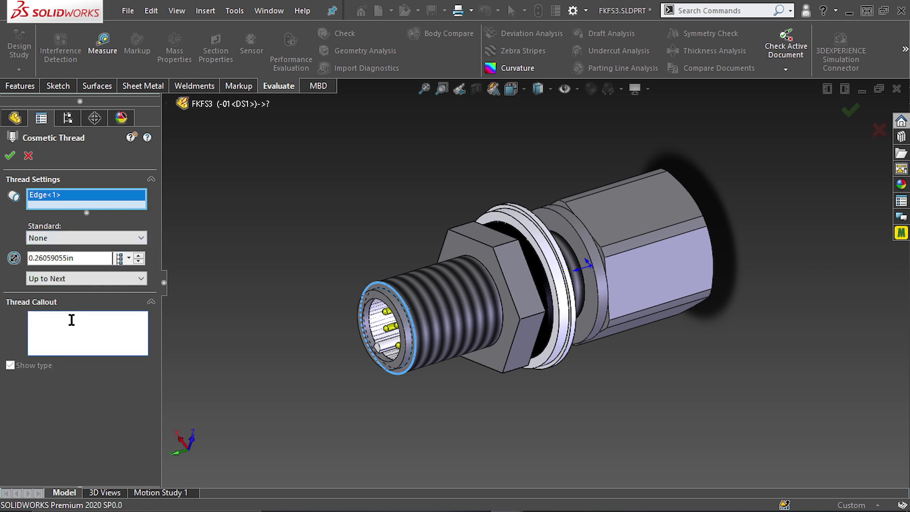
pyautogui.write('m')
pyautogui.press('BackSpace')
pyautogui.write('M12.1.75 ')
pyautogui.write('SolidSensei')
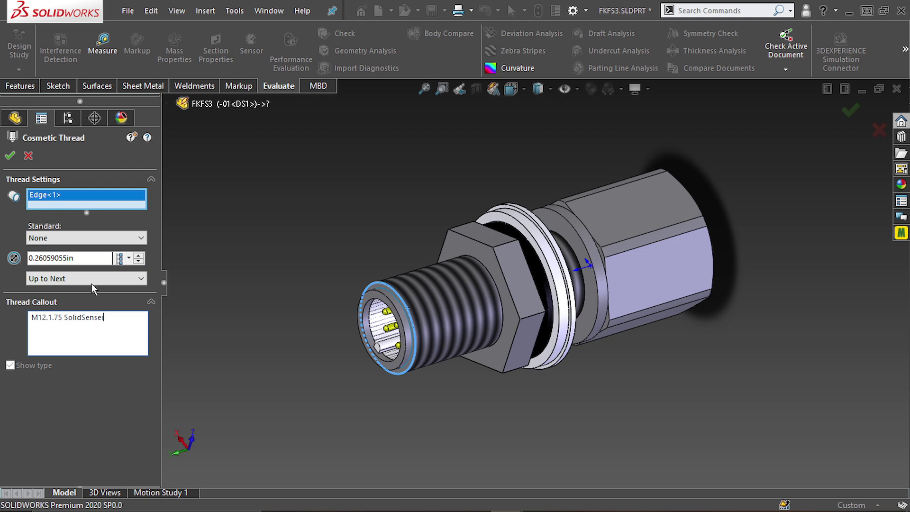
pyautogui.click(90, 279)
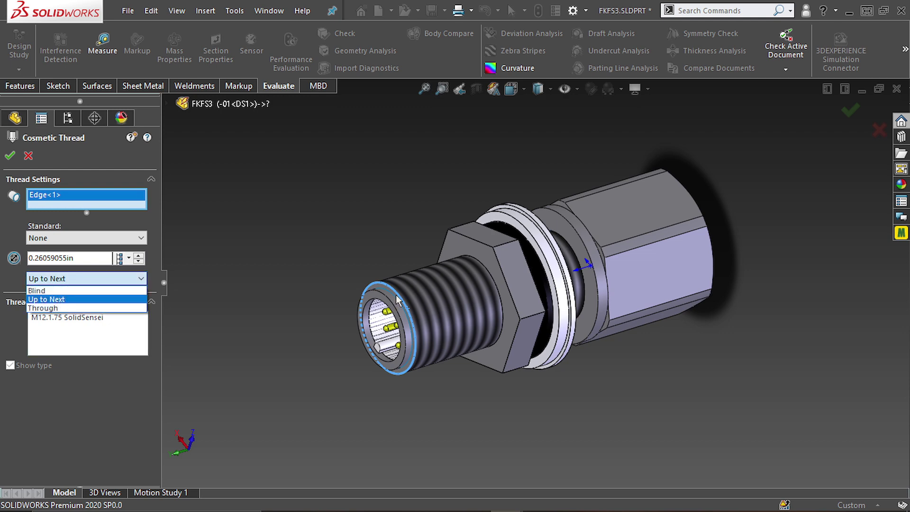
pyautogui.scroll(-1, 575, 298)
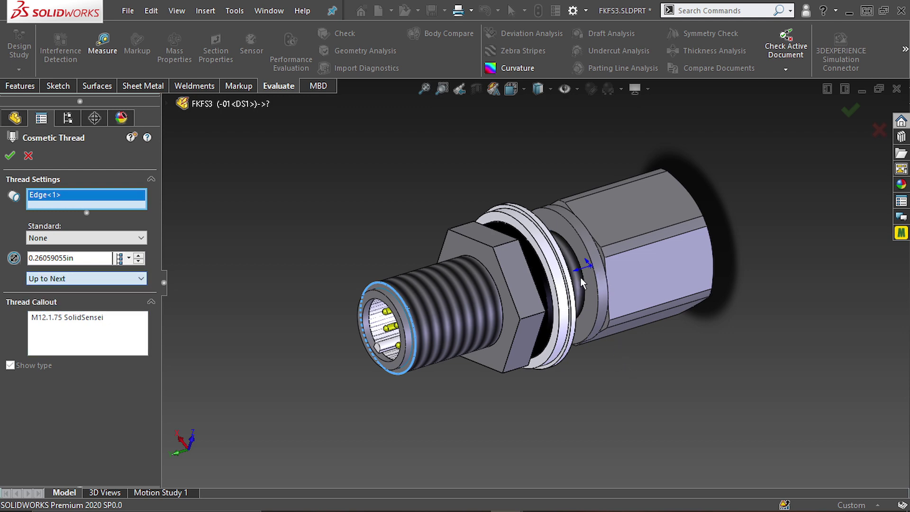
pyautogui.scroll(-3, 578, 288)
pyautogui.click(72, 278)
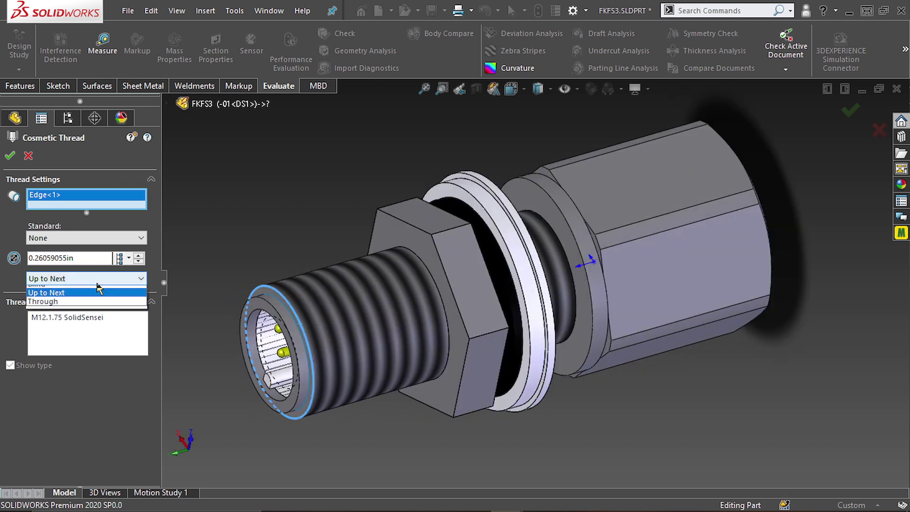
pyautogui.click(73, 291)
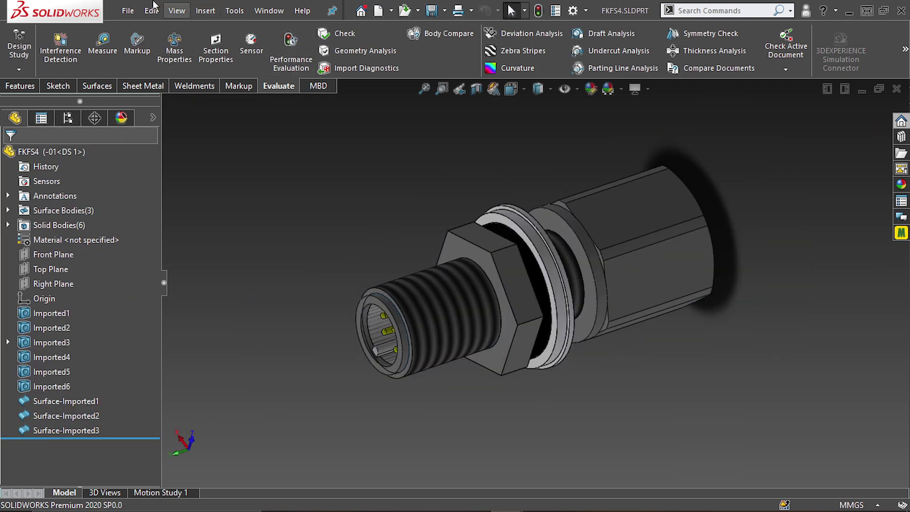
# Make a new drawing from the FKFS4 part, accepting the default sheet format.
pyautogui.click(129, 13)
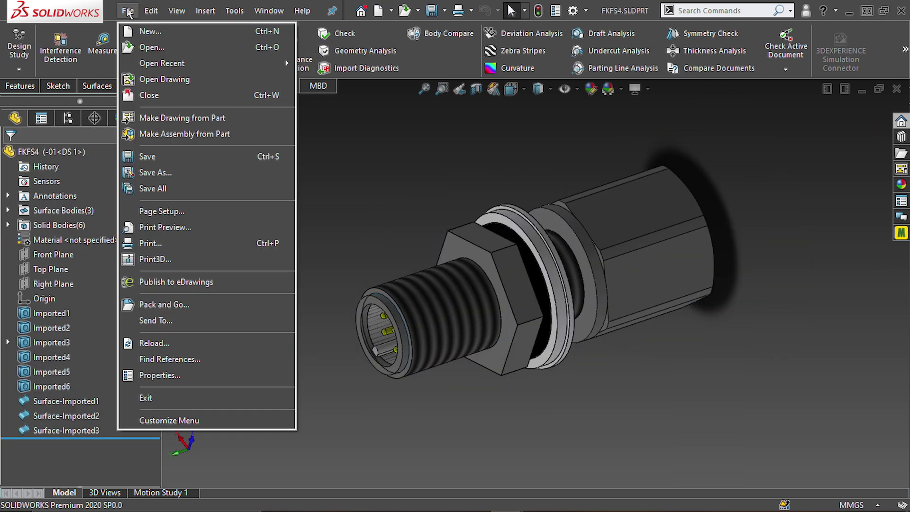
pyautogui.click(162, 120)
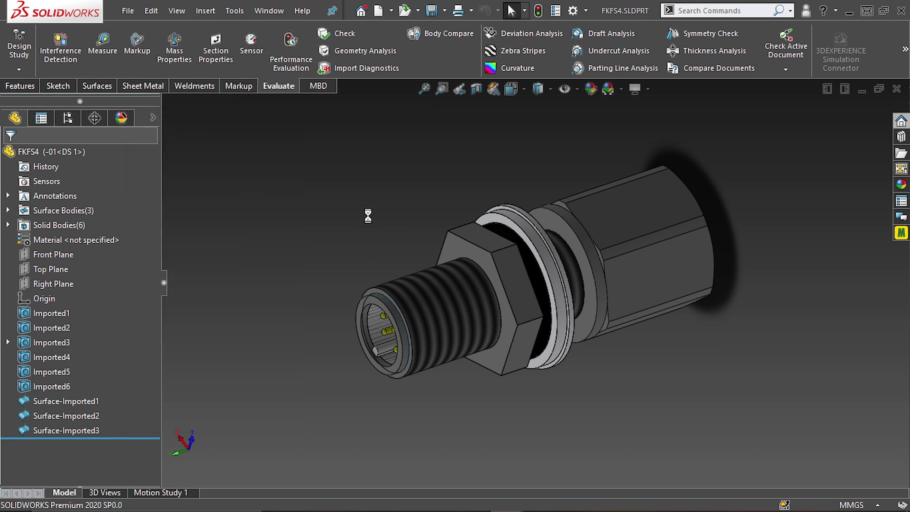
pyautogui.press('Return')
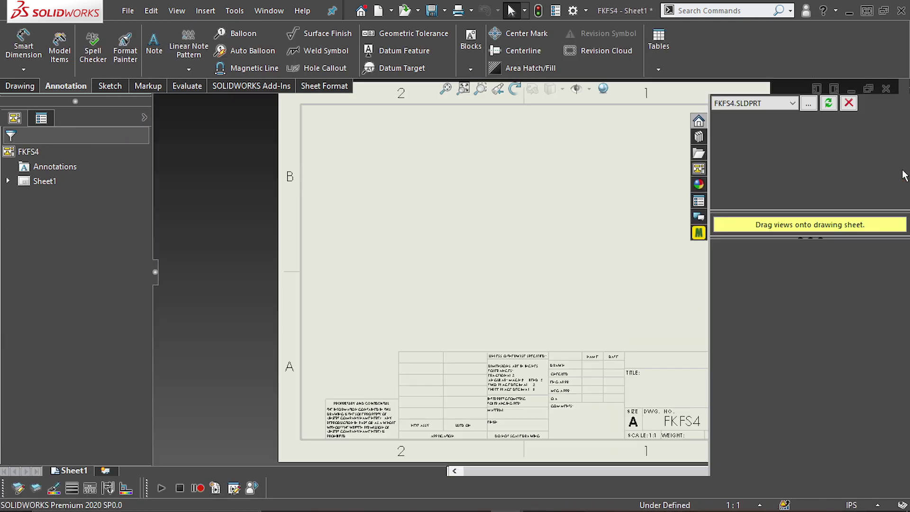
# Place a part view, add its M12x1.25 Machine Thread callout, and edit the callout text.
pyautogui.moveTo(804, 292); pyautogui.dragTo(542, 235)
pyautogui.press('Escape')
pyautogui.scroll(-3, 542, 245)
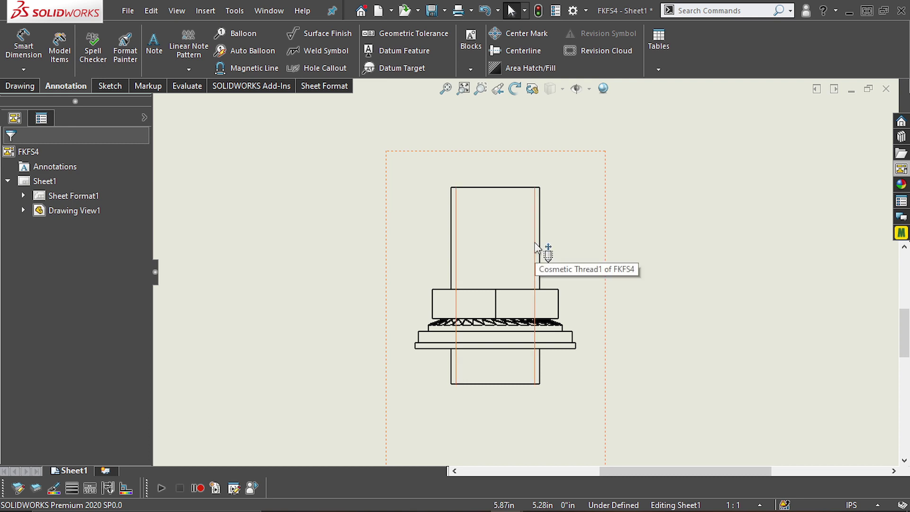
pyautogui.click(535, 249)
pyautogui.rightClick(534, 249)
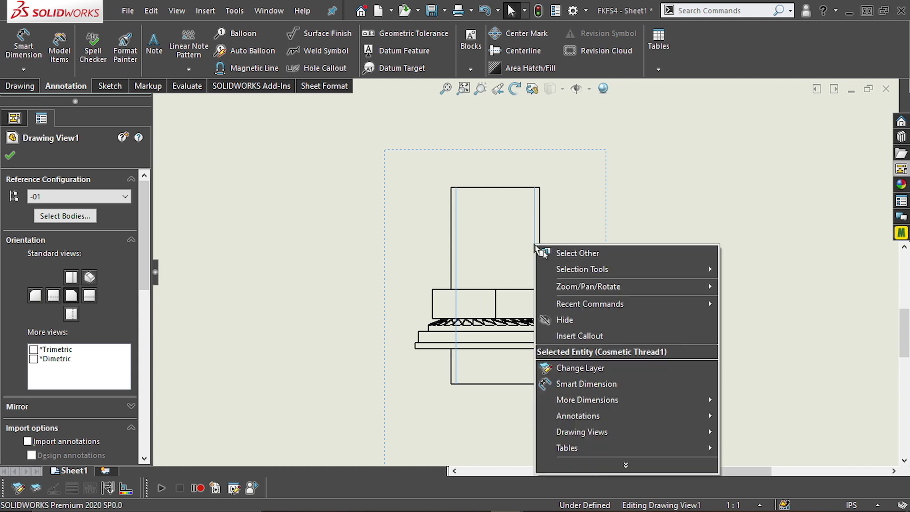
pyautogui.click(590, 337)
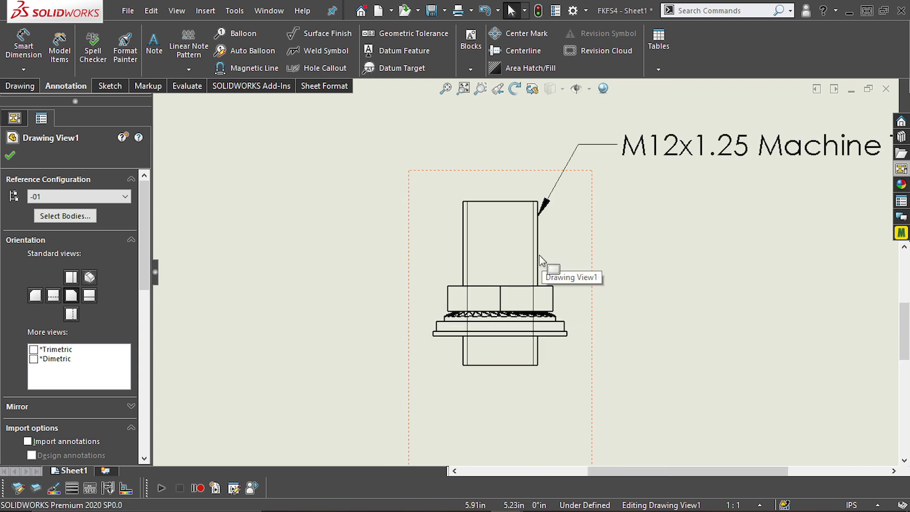
pyautogui.scroll(-2, 541, 260)
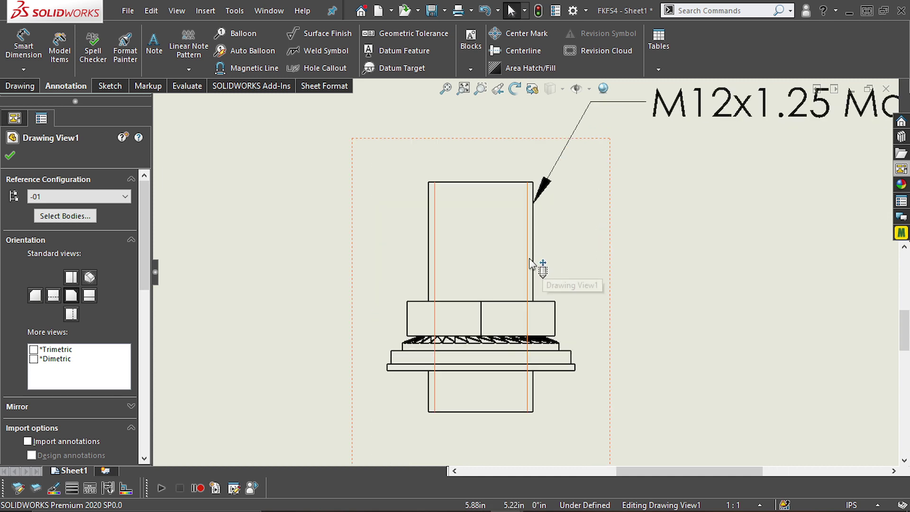
pyautogui.scroll(2, 540, 259)
pyautogui.click(706, 178)
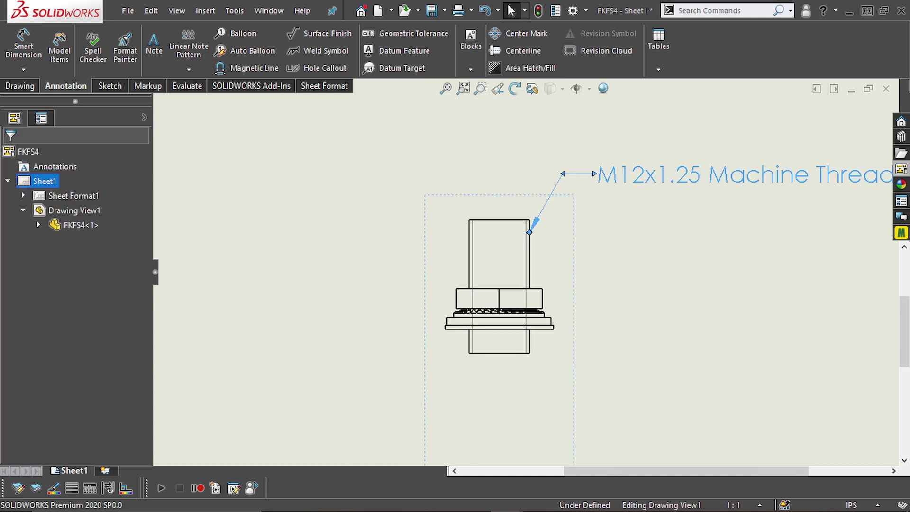
pyautogui.doubleClick(706, 177)
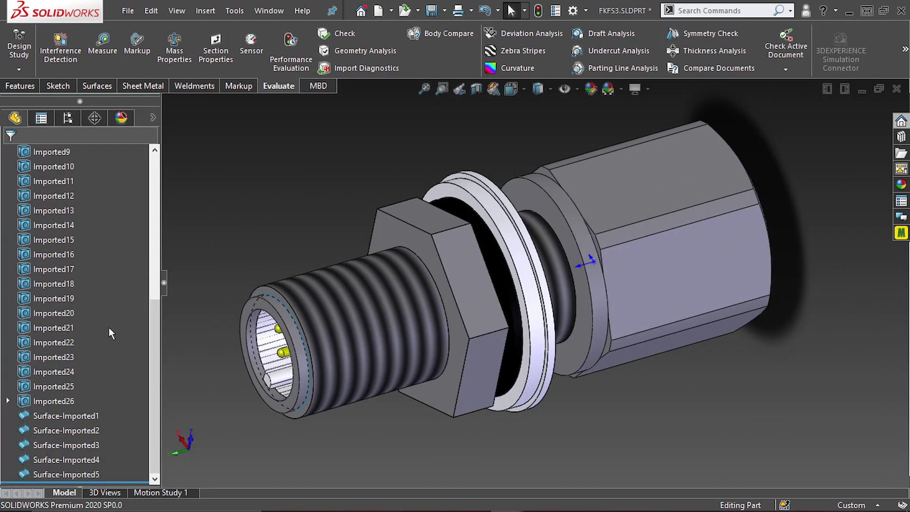
pyautogui.scroll(1, 110, 323)
pyautogui.scroll(4, 110, 321)
pyautogui.scroll(1, 111, 322)
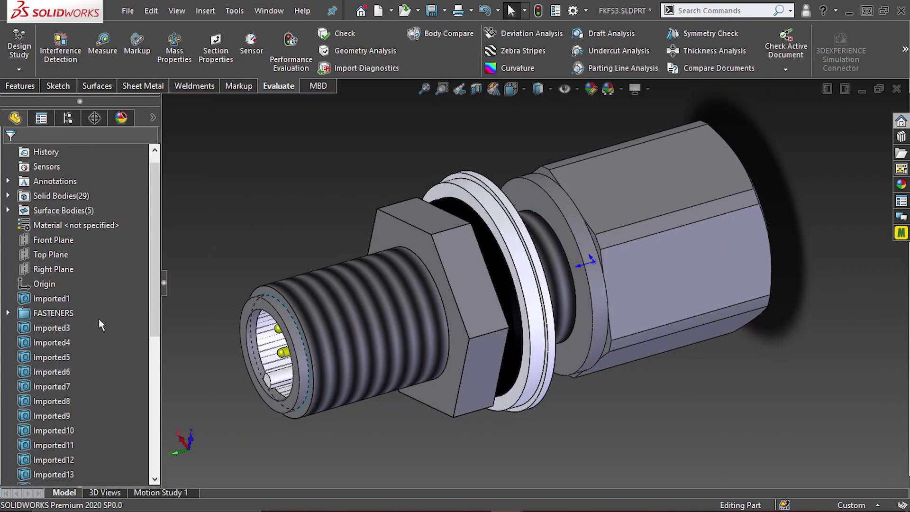
pyautogui.scroll(1, 99, 319)
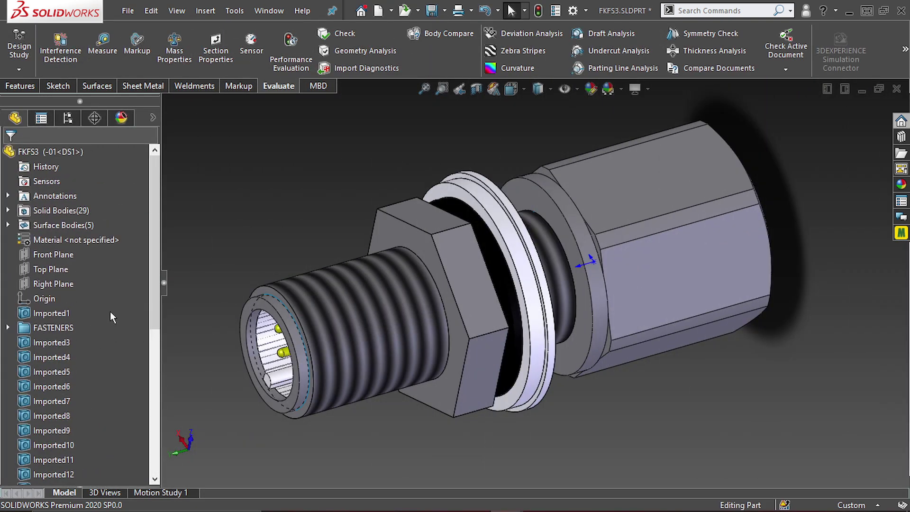
# Expand the FKFS3 Annotations folder to reveal Notes, Notes Area and Unassigned Items.
pyautogui.click(8, 196)
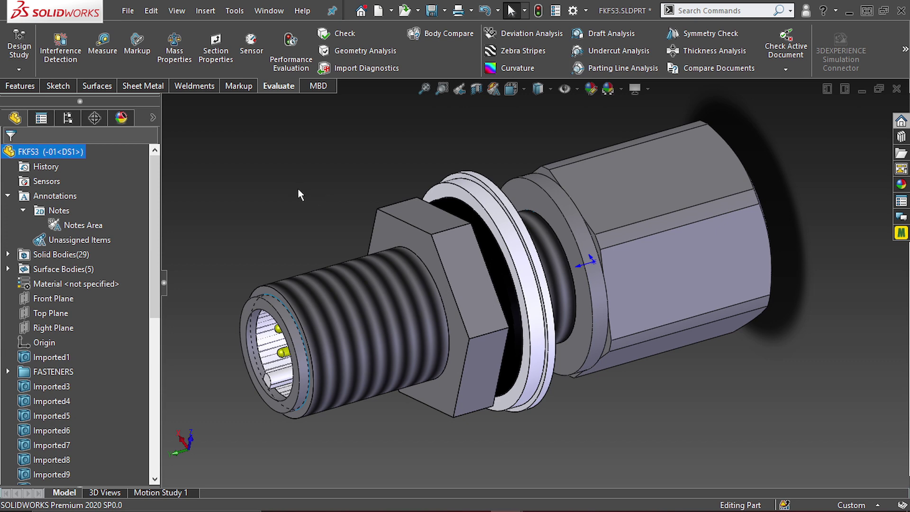
pyautogui.click(573, 13)
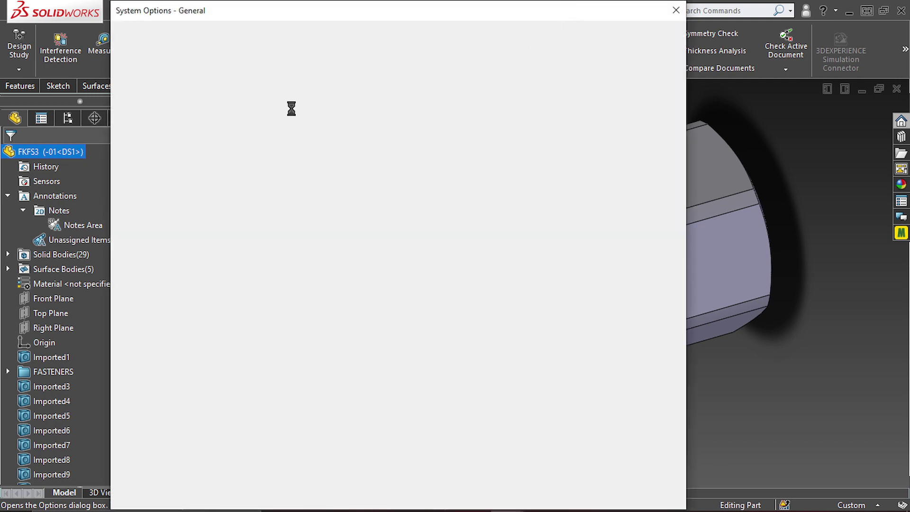
pyautogui.click(224, 42)
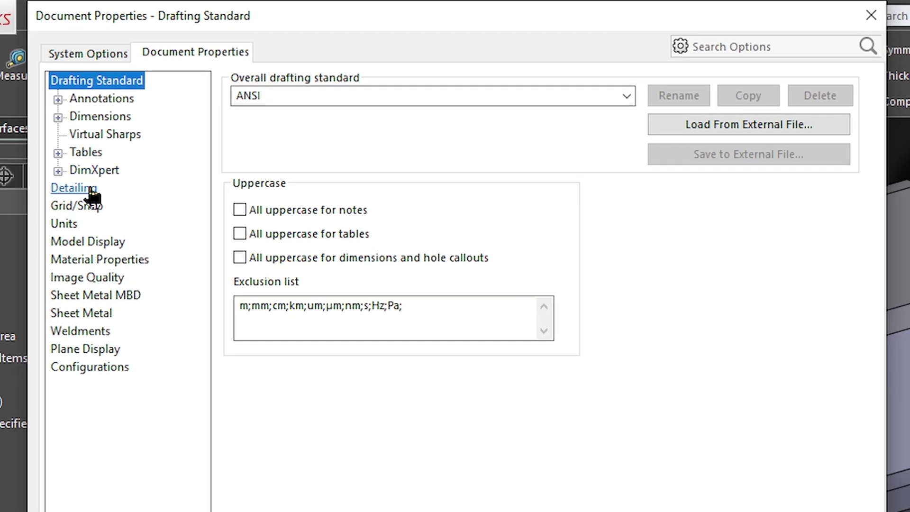
pyautogui.click(98, 195)
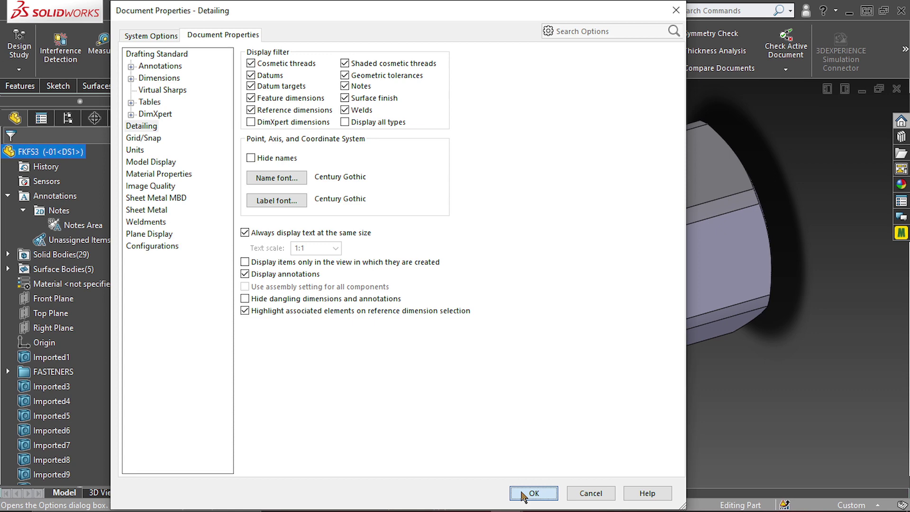
pyautogui.click(532, 493)
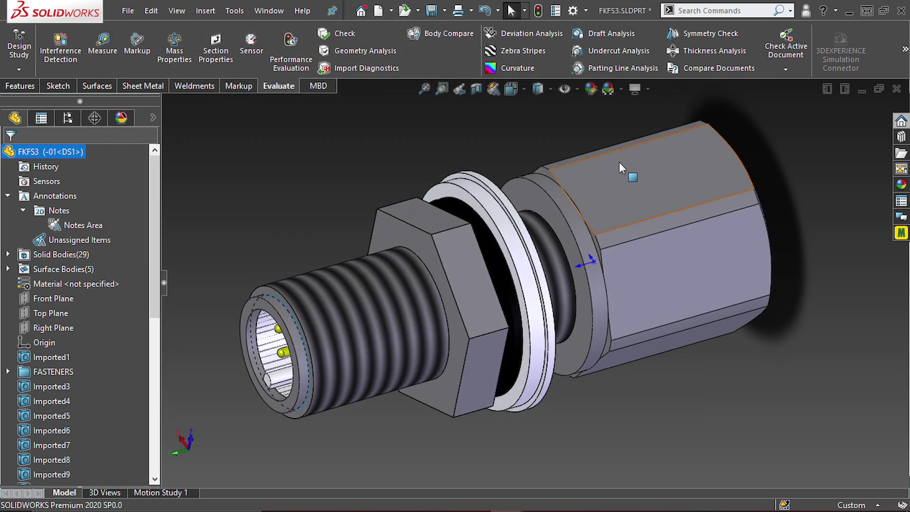
pyautogui.click(567, 89)
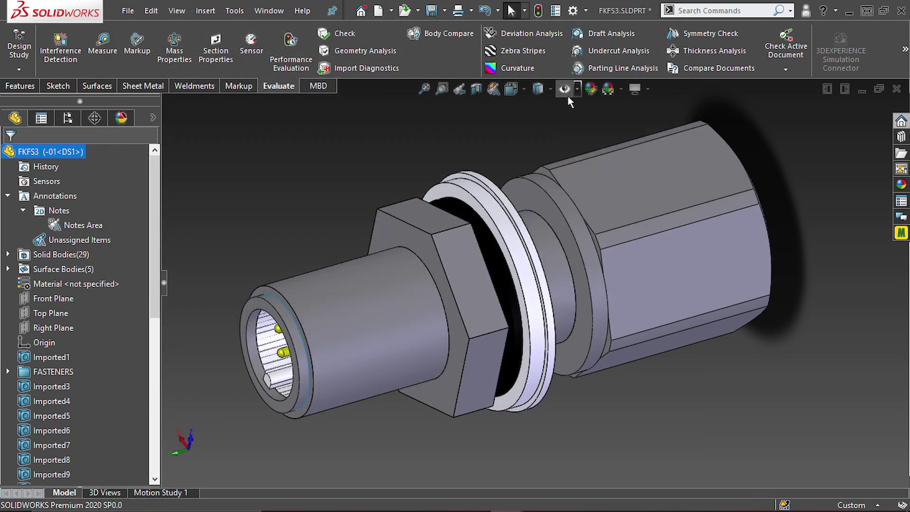
pyautogui.click(564, 91)
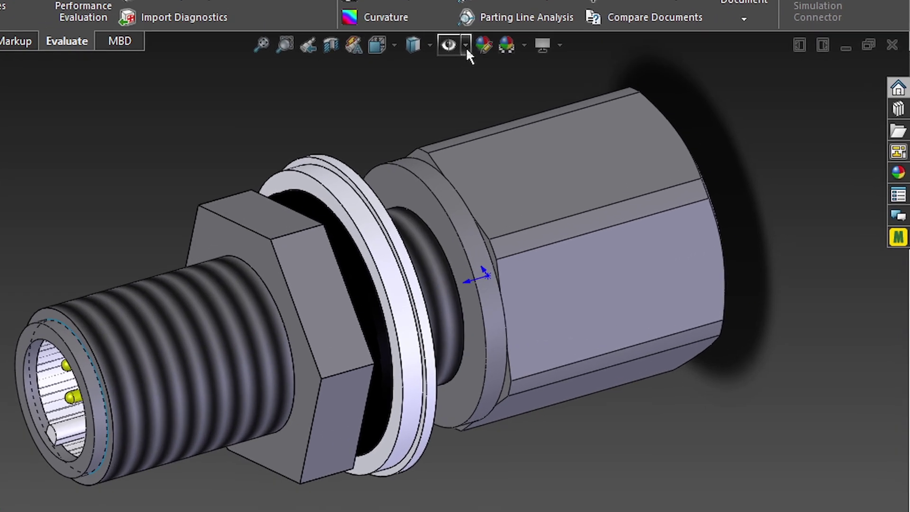
pyautogui.click(576, 90)
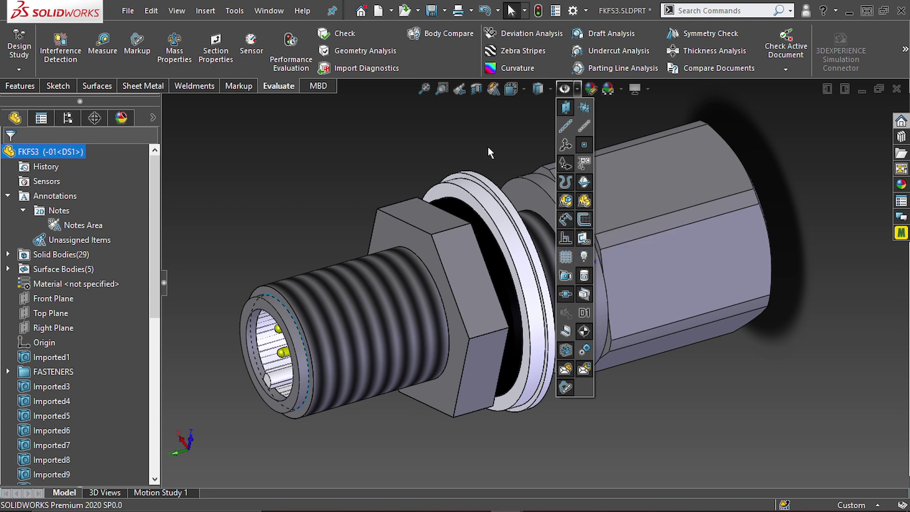
pyautogui.click(224, 280)
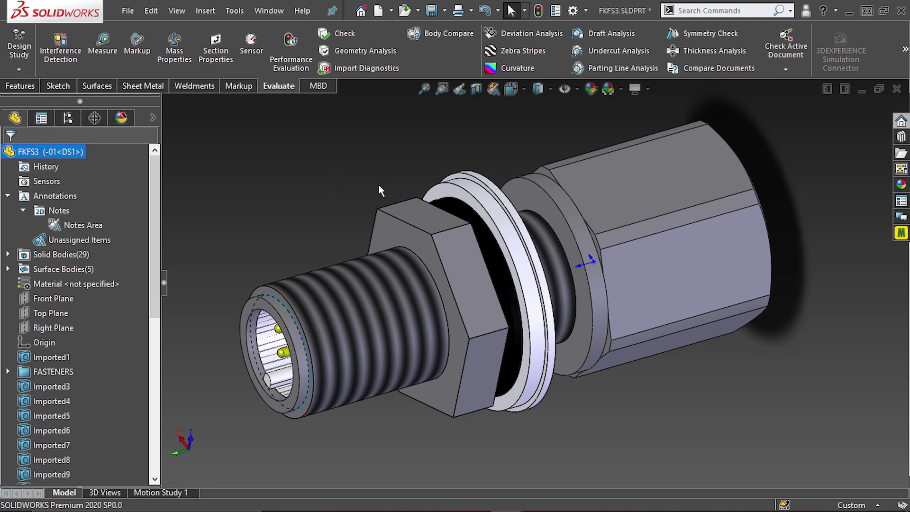
# Uncheck Feature dimensions in the Document Properties Detailing display filter and confirm.
pyautogui.click(572, 10)
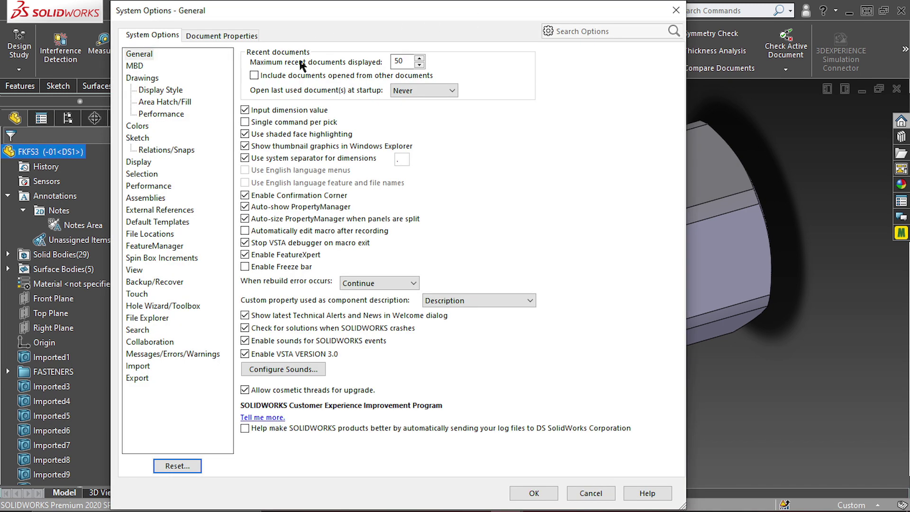
pyautogui.click(223, 34)
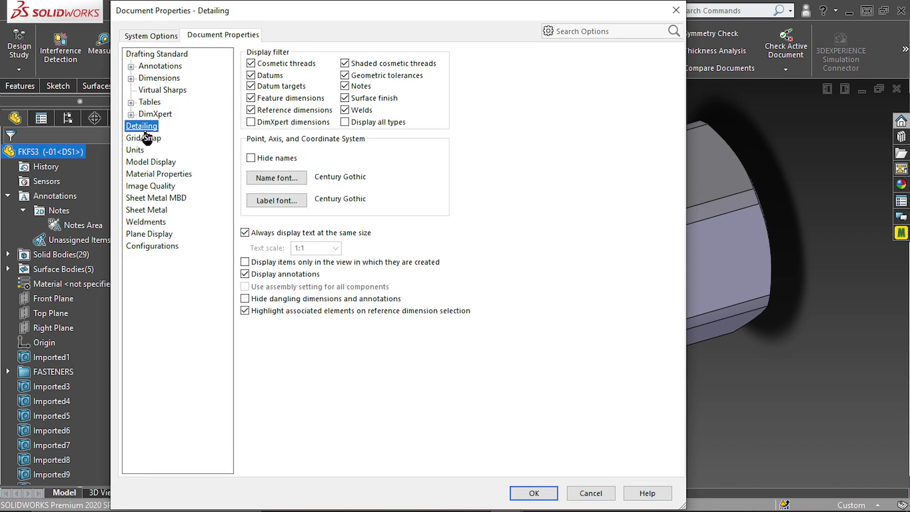
pyautogui.click(250, 99)
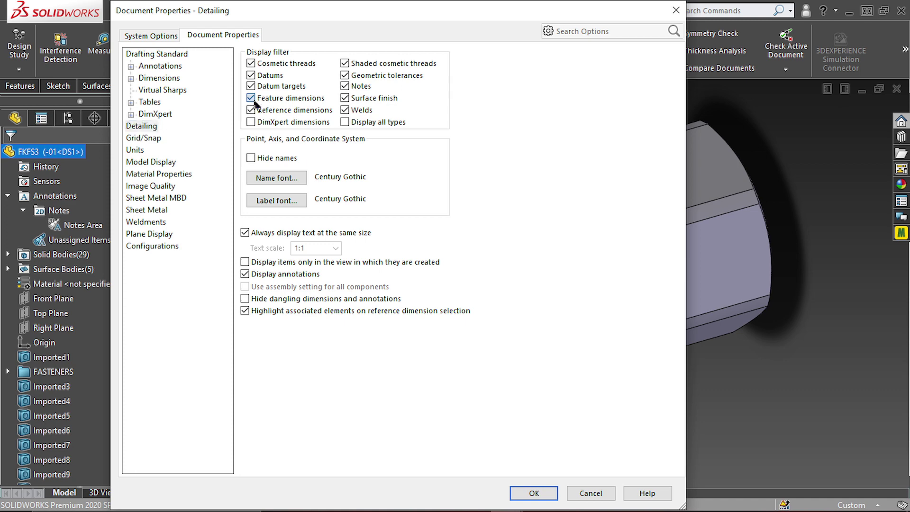
pyautogui.click(533, 493)
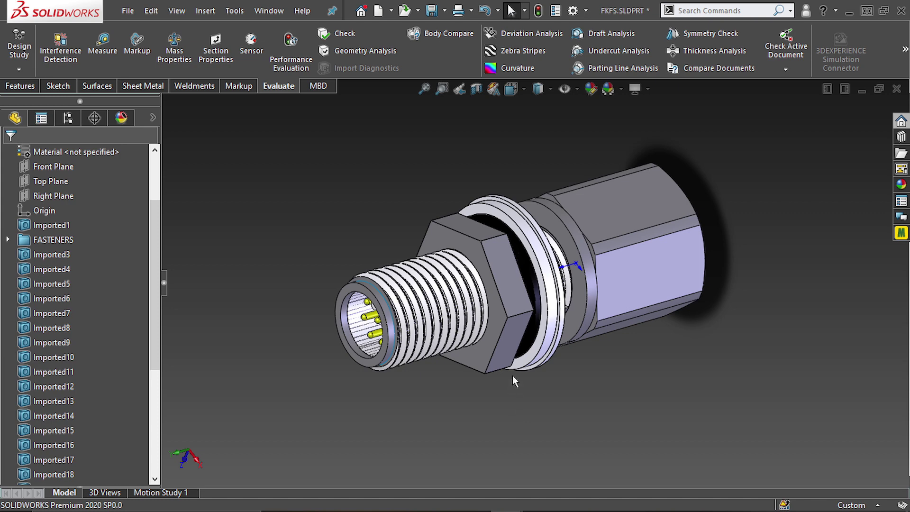
# Hide the hex nut, outer threaded body, outer ring, housing and washer ring.
pyautogui.click(509, 310)
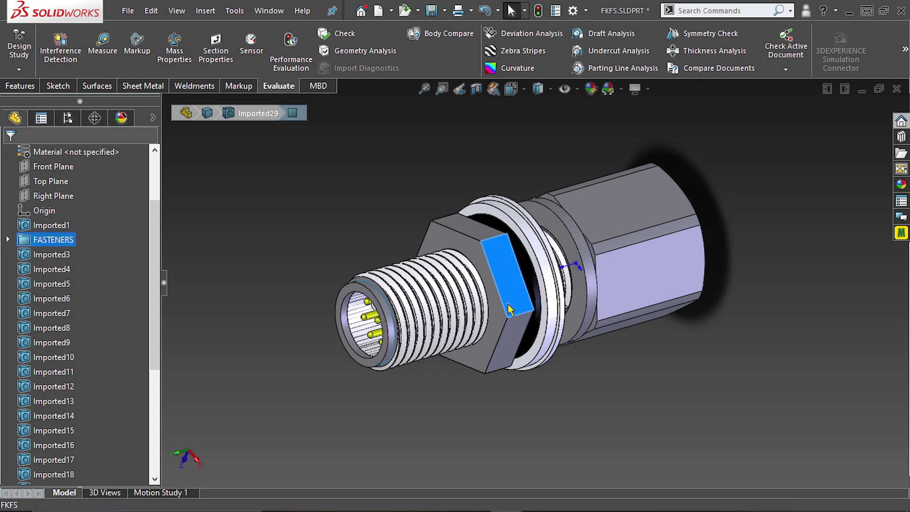
pyautogui.press('Tab')
pyautogui.click(502, 304)
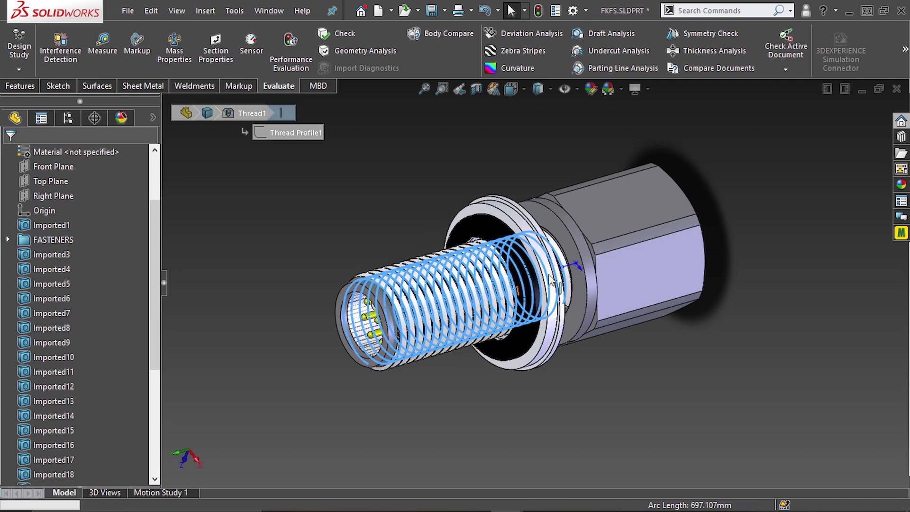
pyautogui.press('Tab')
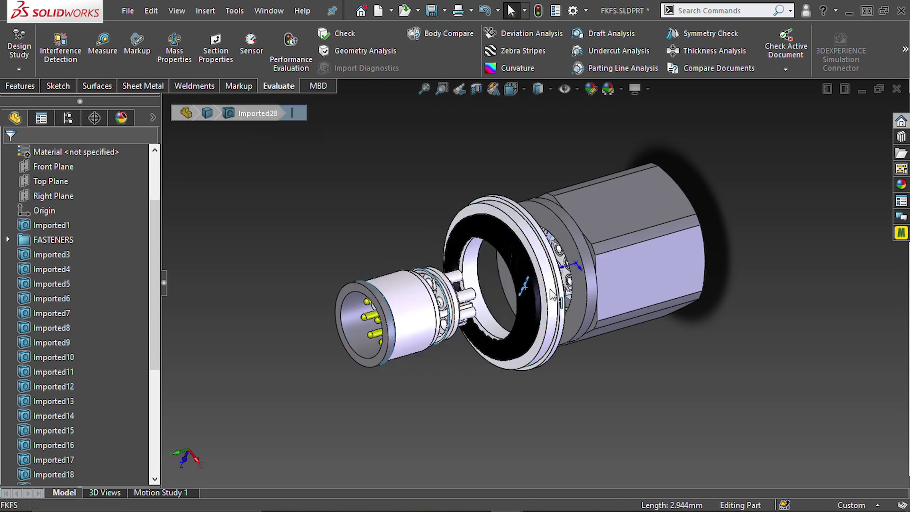
pyautogui.click(552, 294)
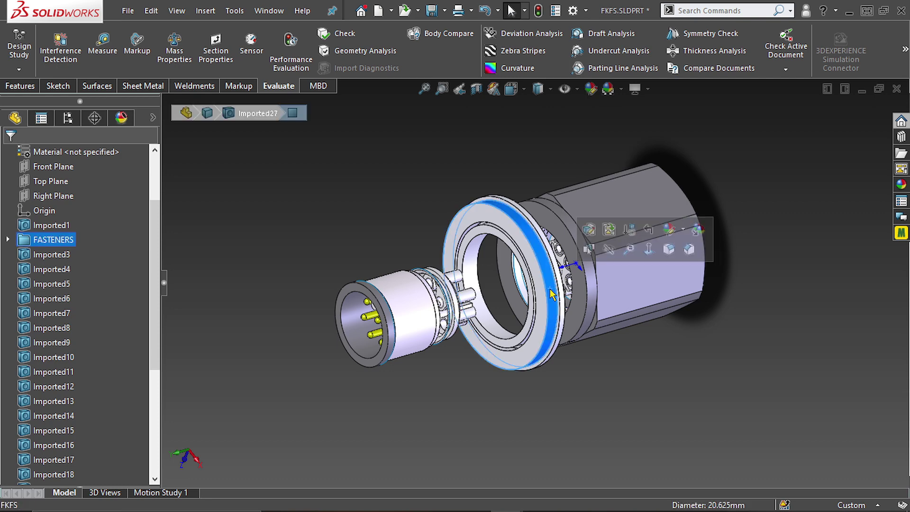
pyautogui.press('Tab')
pyautogui.click(614, 282)
pyautogui.press('Tab')
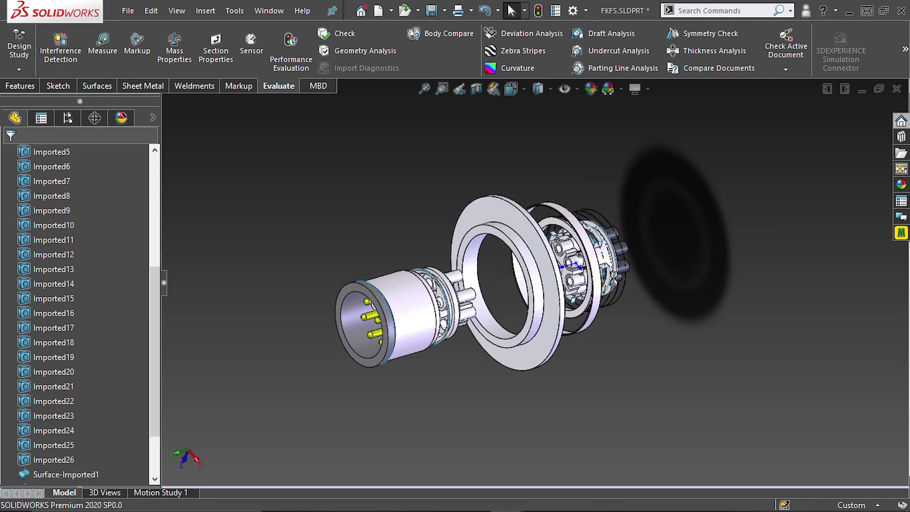
pyautogui.click(555, 313)
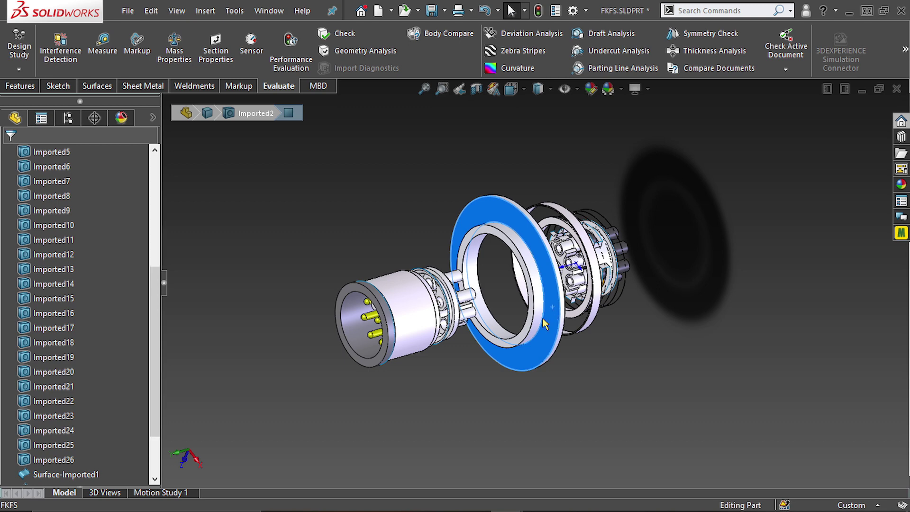
pyautogui.press('Tab')
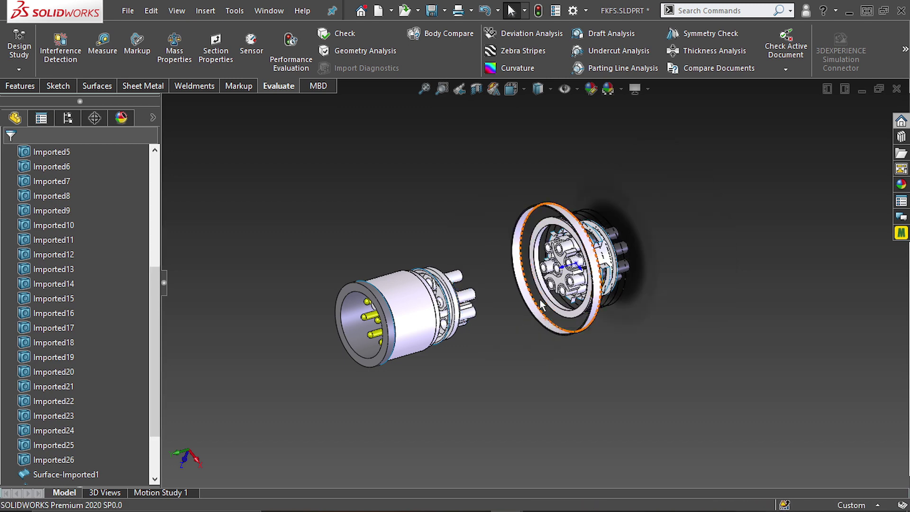
# Delete the Surface-Imported4 ring surface on the connector's inner side.
pyautogui.moveTo(549, 299)
pyautogui.mouseDown(button='middle')
pyautogui.moveTo(512, 292)
pyautogui.moveTo(498, 270)
pyautogui.mouseUp(button='middle')
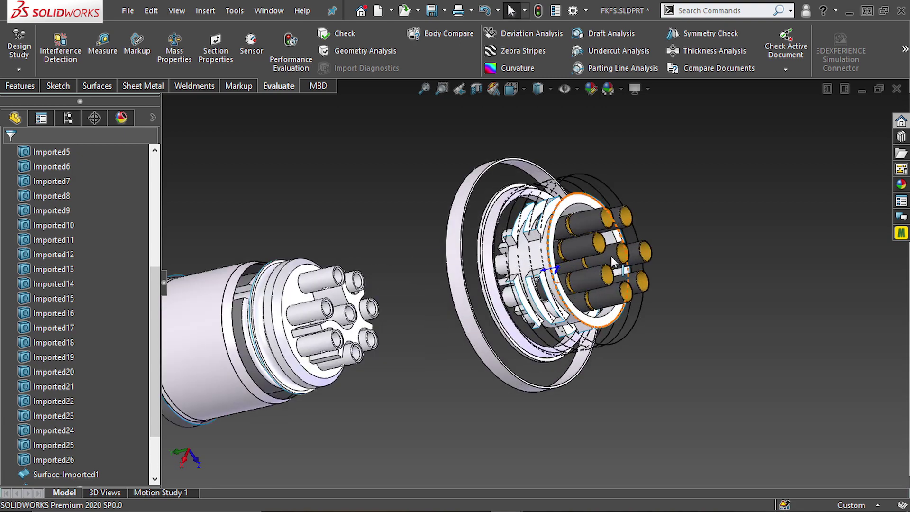
pyautogui.scroll(-5, 566, 222)
pyautogui.moveTo(566, 221); pyautogui.dragTo(476, 263, button='middle')
pyautogui.click(475, 262)
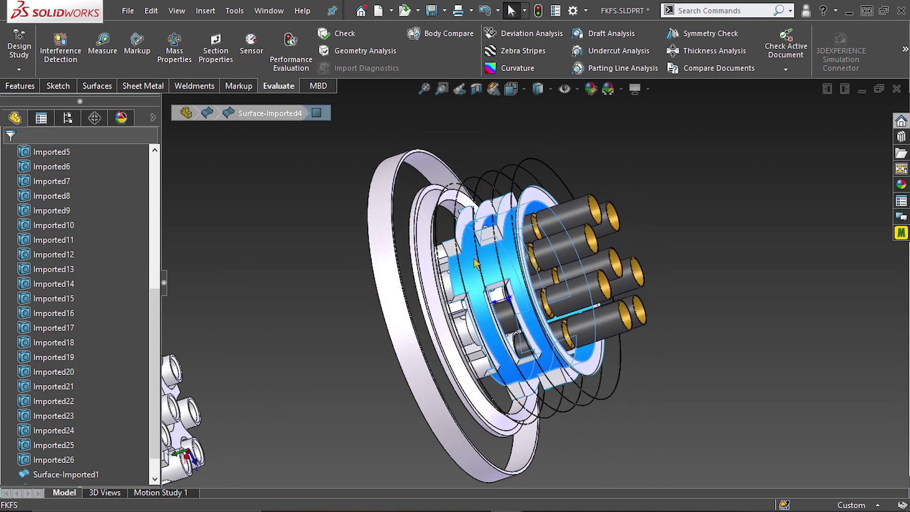
pyautogui.press('Delete')
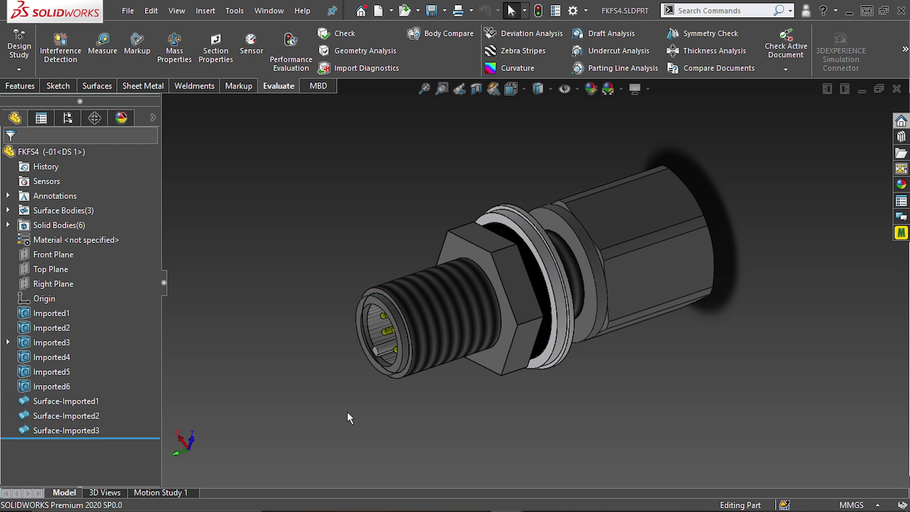
pyautogui.click(291, 50)
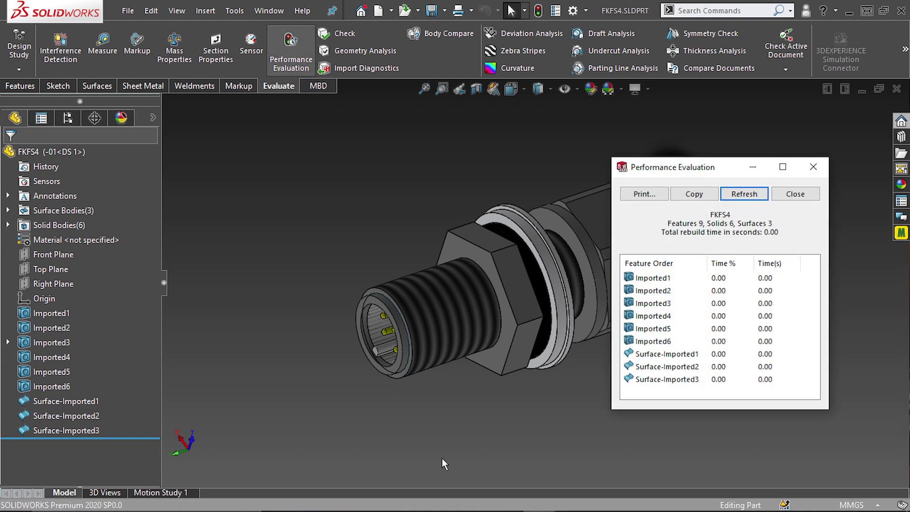
pyautogui.click(381, 503)
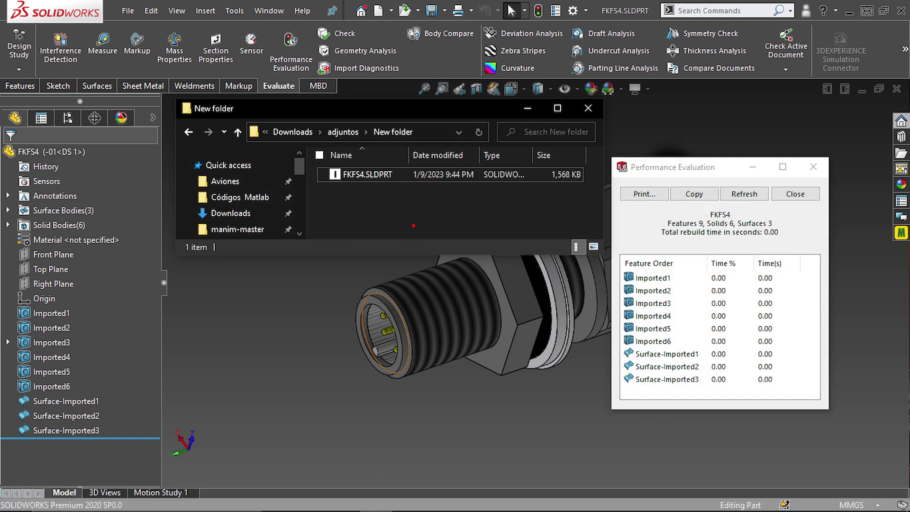